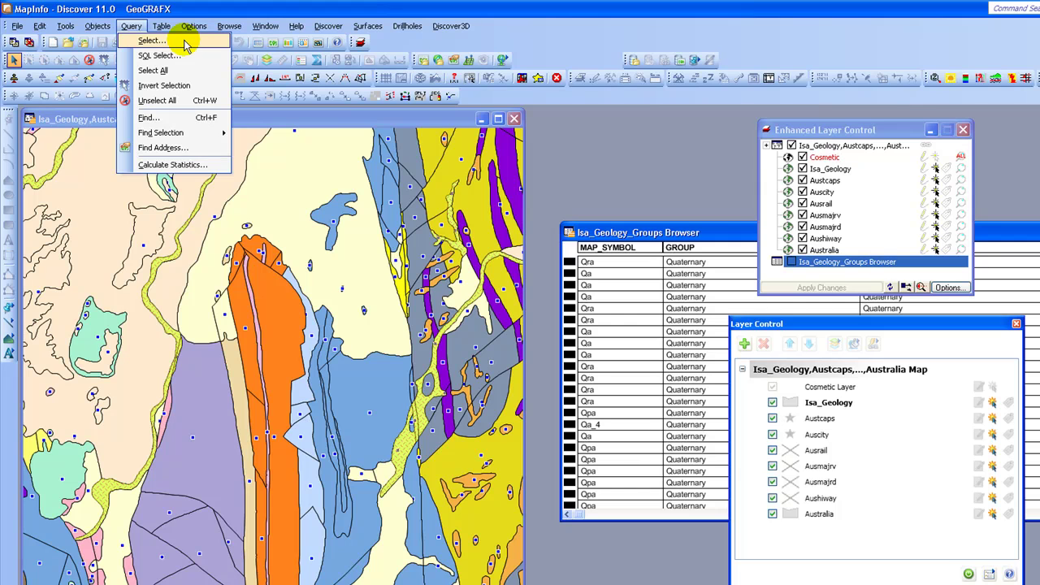
Step: Close all open tables and windows, including the Isa_Geology map
left_click(15, 27)
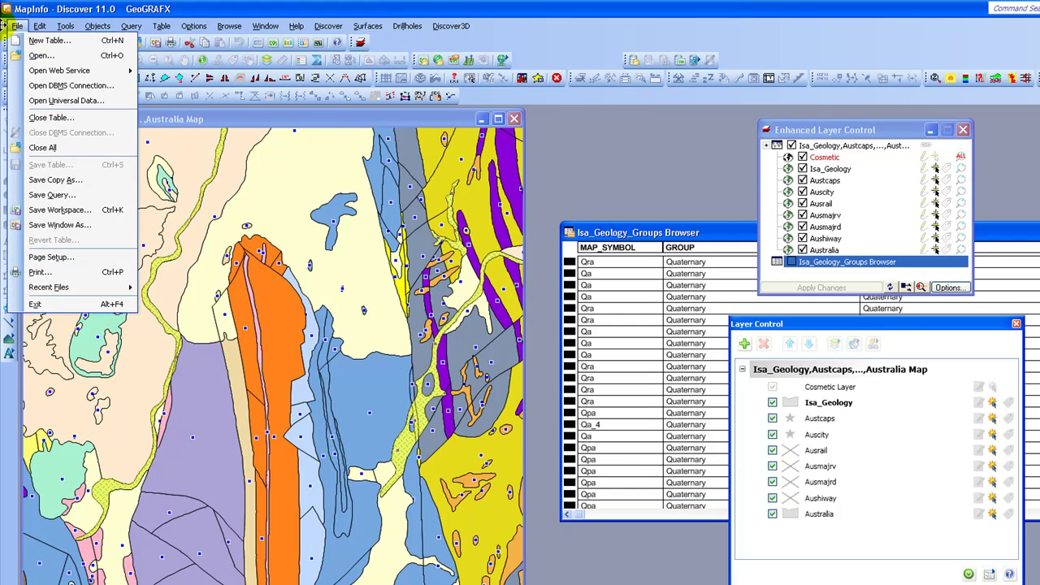
left_click(13, 27)
left_click(15, 27)
left_click(76, 150)
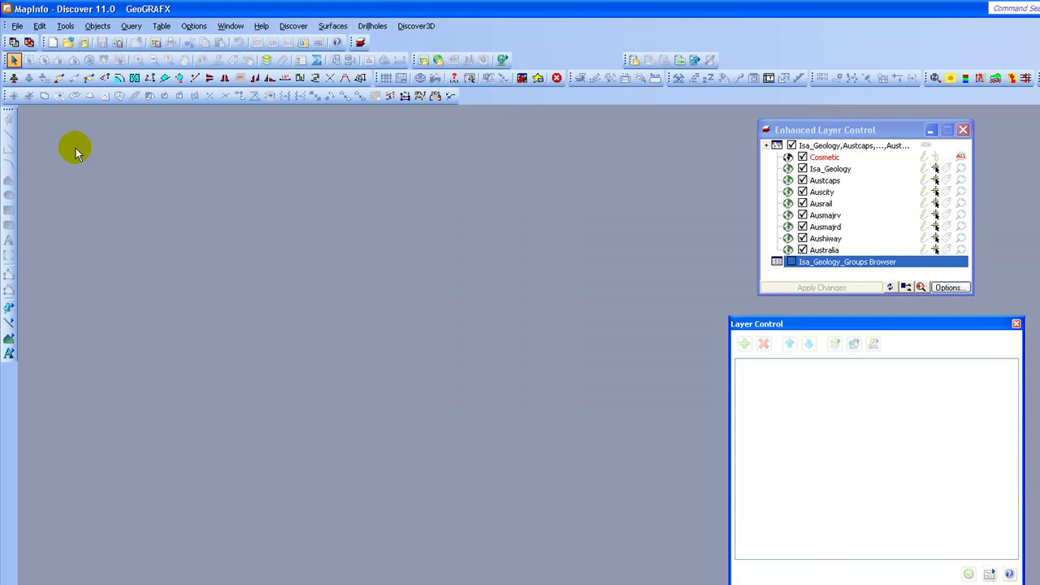
Step: Browse to MI_Training > Geologic Datasets in the Open dialog and select SOILS_xls.TAB
left_click(17, 26)
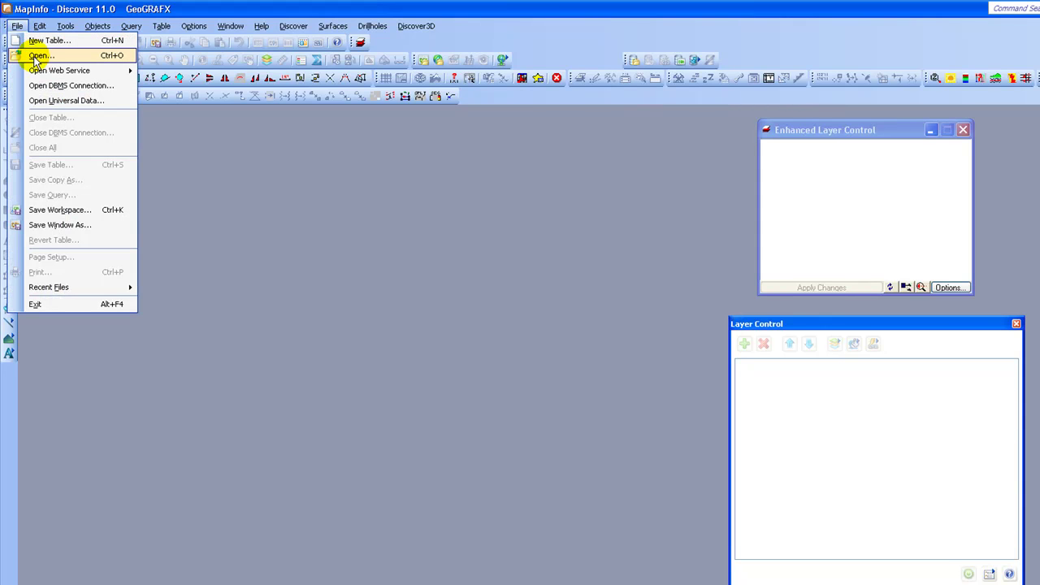
left_click(35, 56)
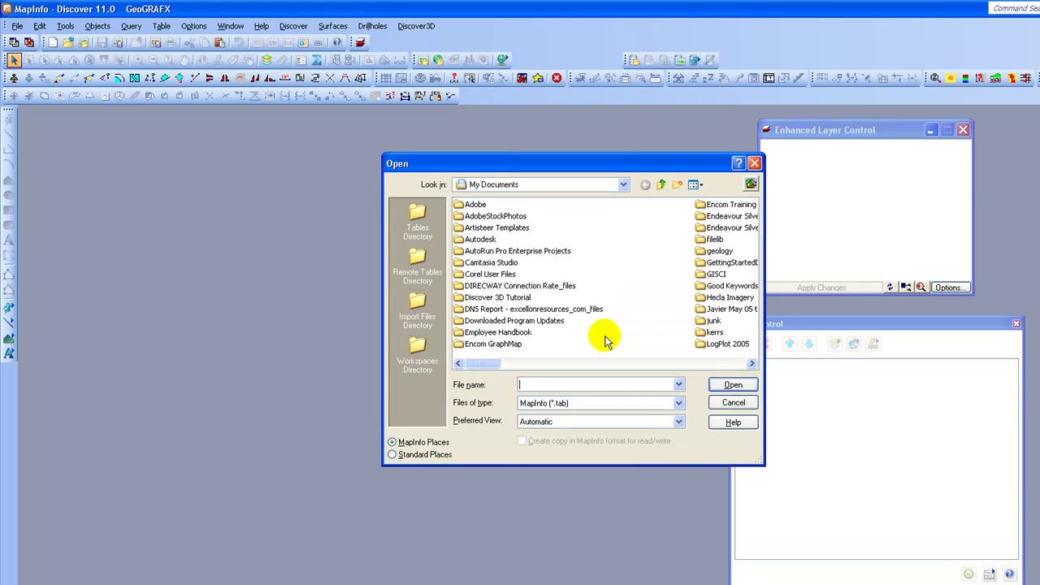
left_click(752, 364)
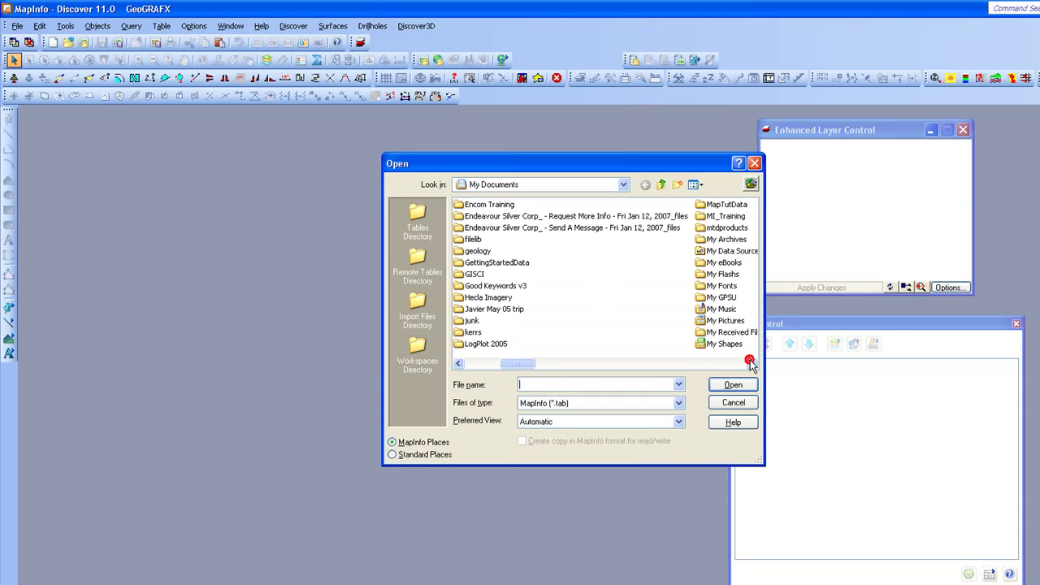
double_click(724, 216)
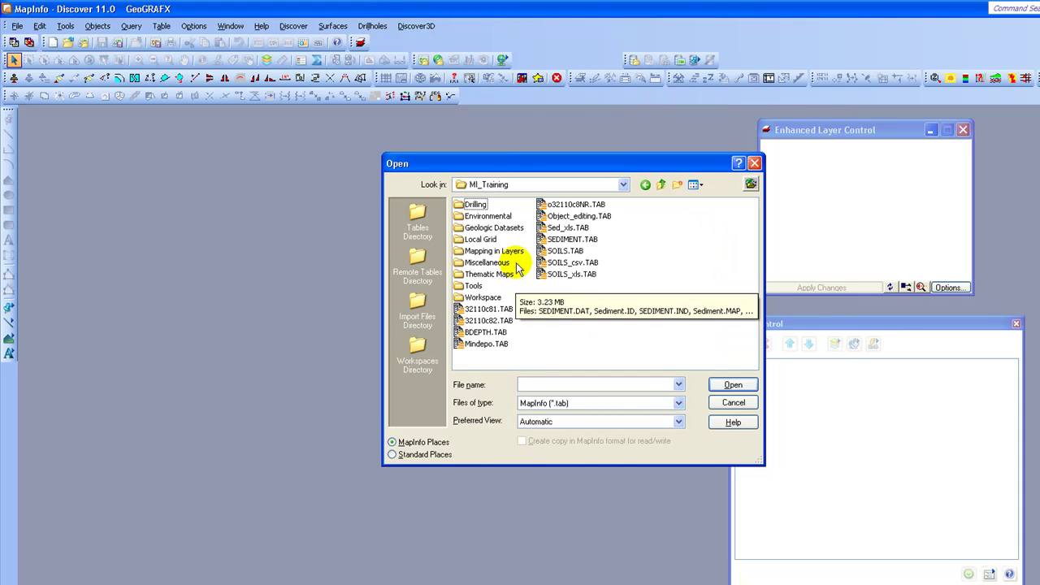
double_click(494, 227)
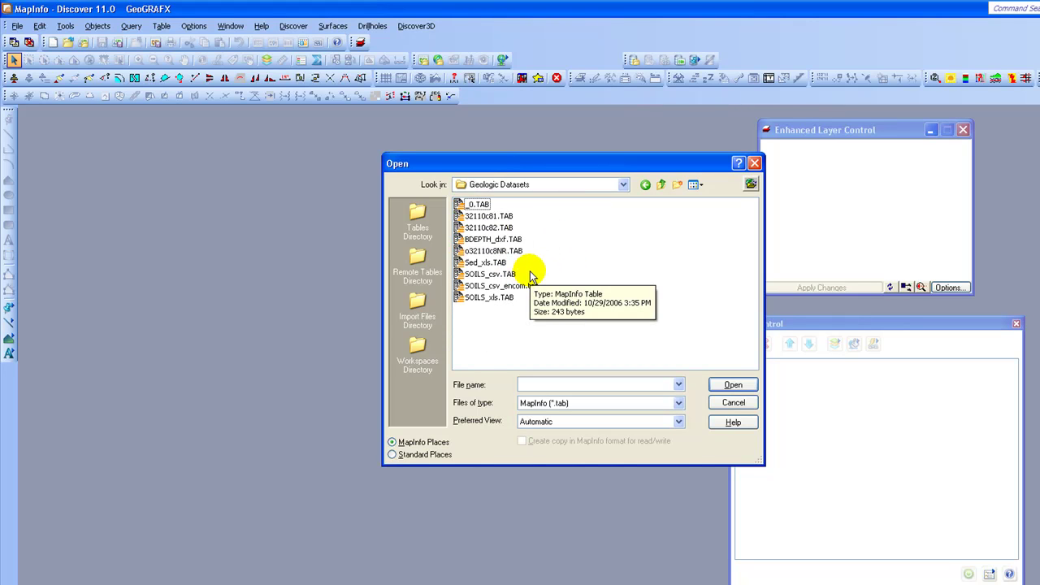
left_click(485, 262)
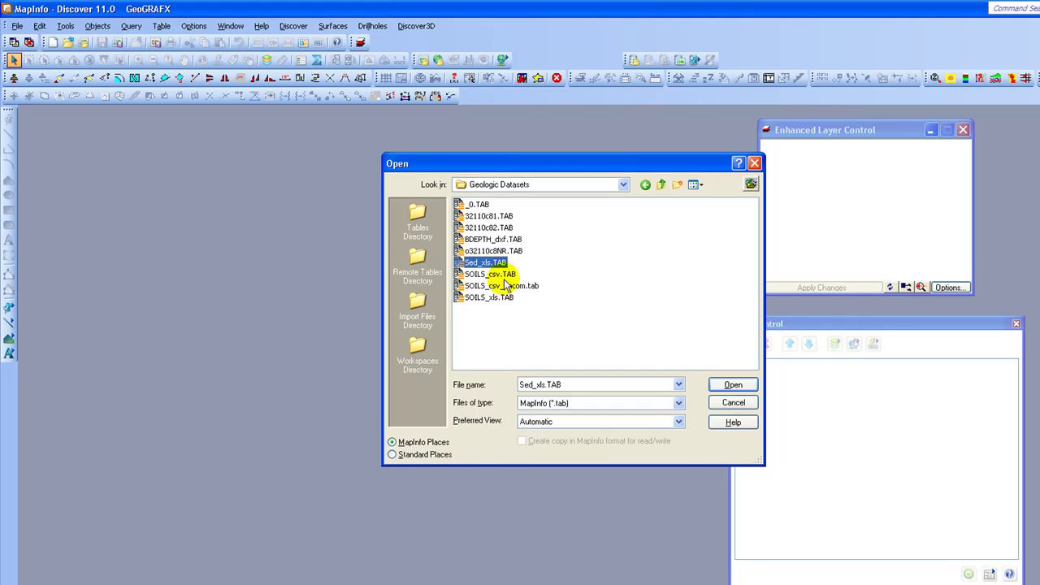
left_click(479, 301)
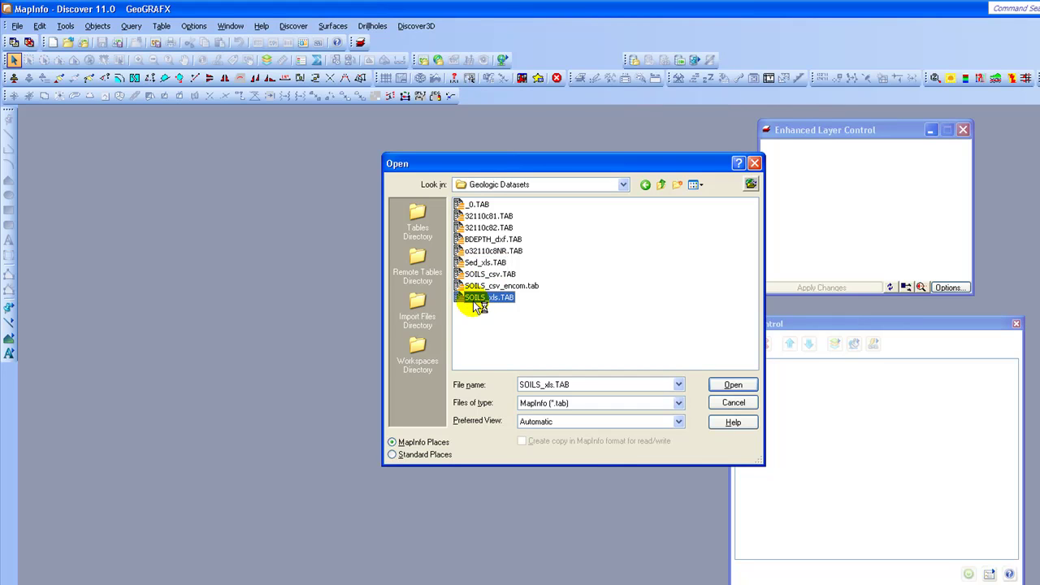
Step: Open SOILS_xls.TAB as a map and zoom to the entire layer to show every sample point
left_click(729, 387)
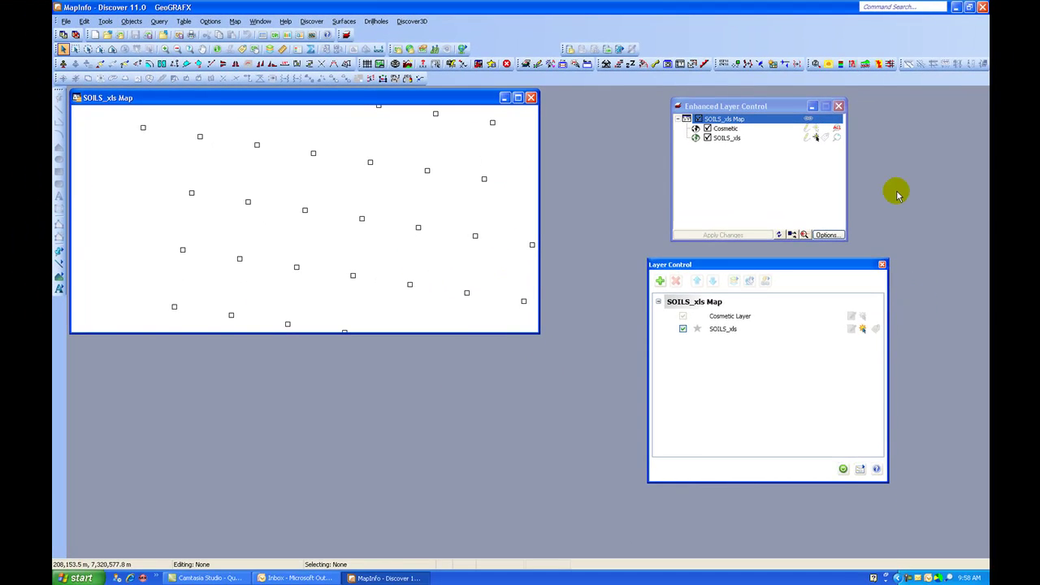
left_click(836, 128)
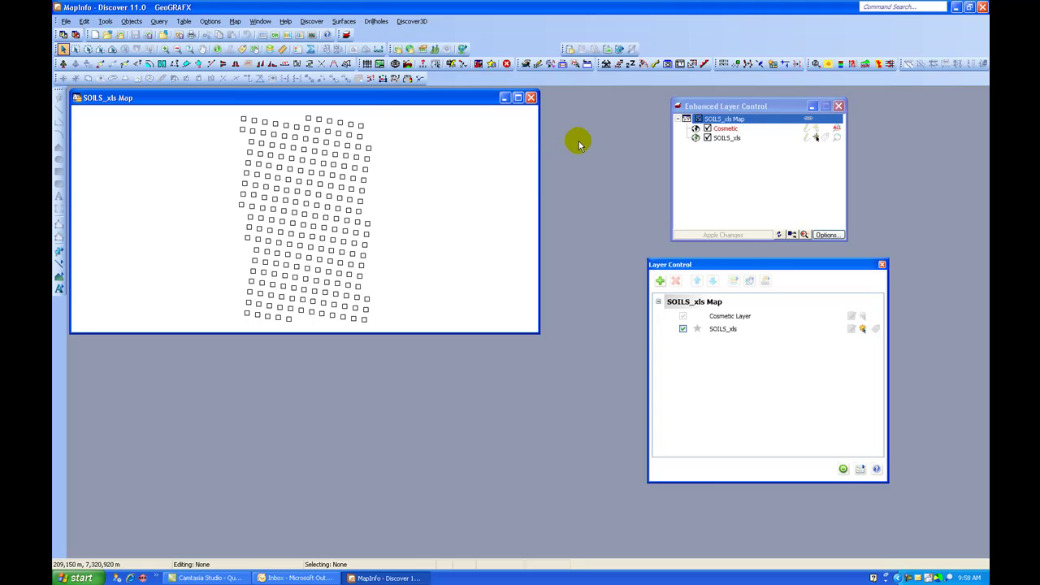
left_click(261, 22)
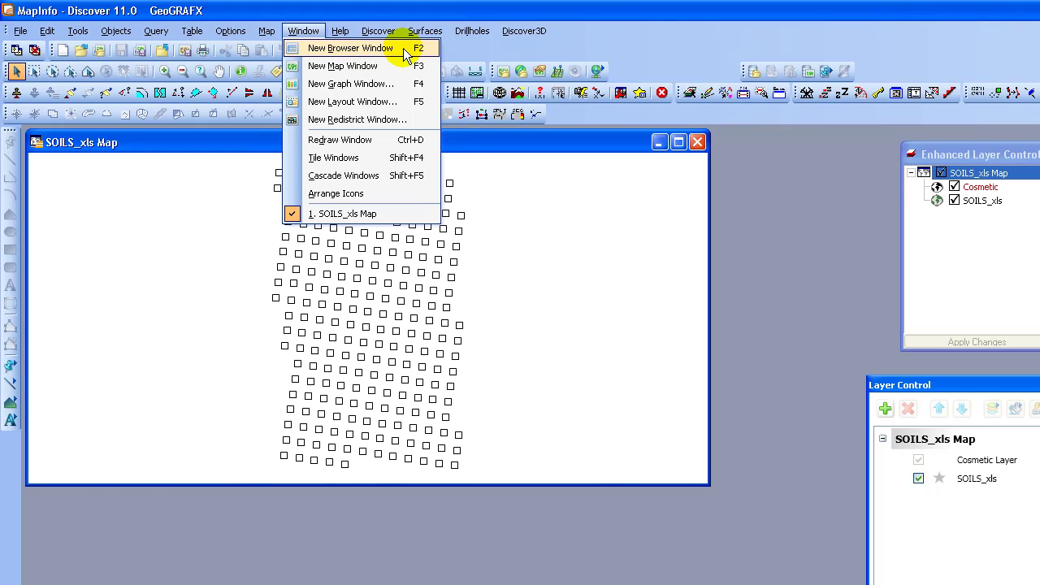
Step: Open a new SOILS_xls Browser window and place it beneath the map
left_click(404, 49)
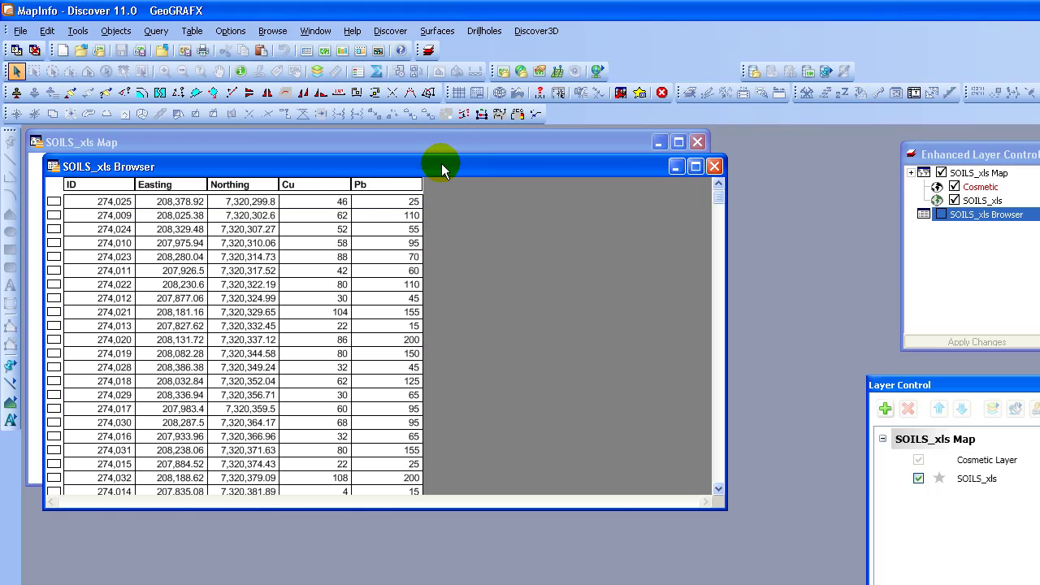
left_click_drag(434, 171, 423, 515)
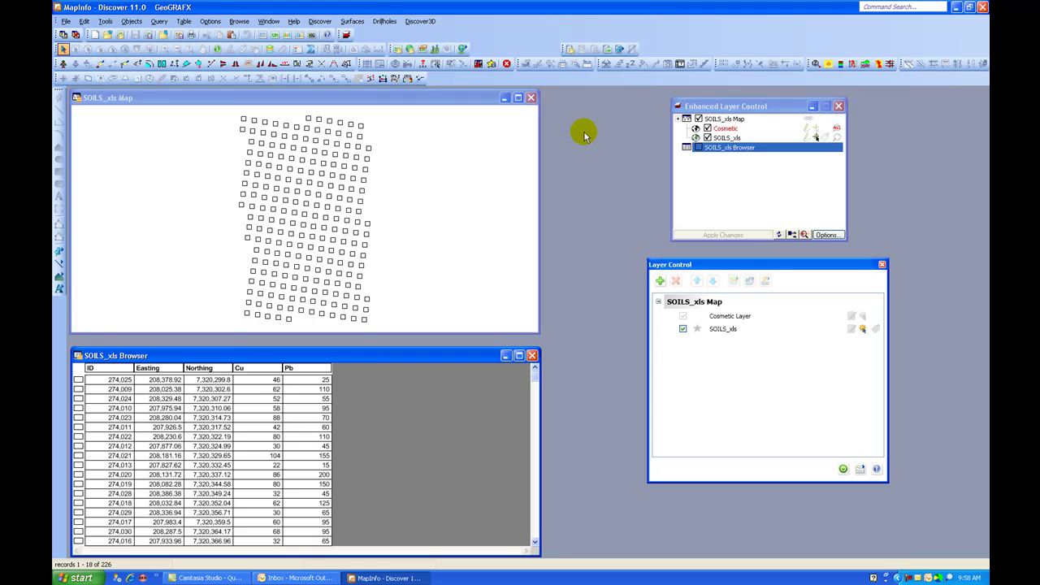
Step: Start a Query > Select on the SOILS_xls table, with results stored in Selection
left_click(159, 22)
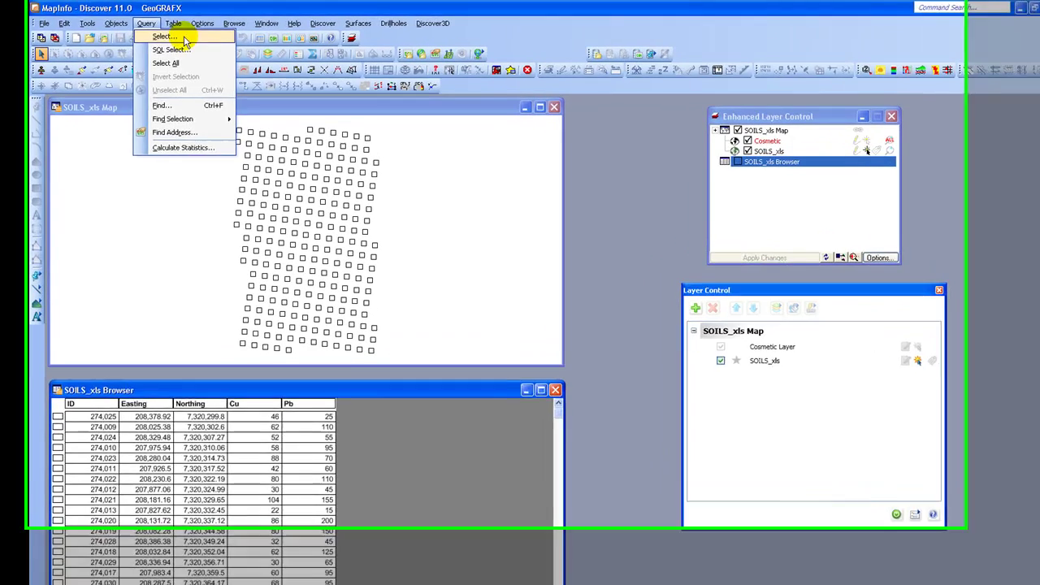
left_click(184, 37)
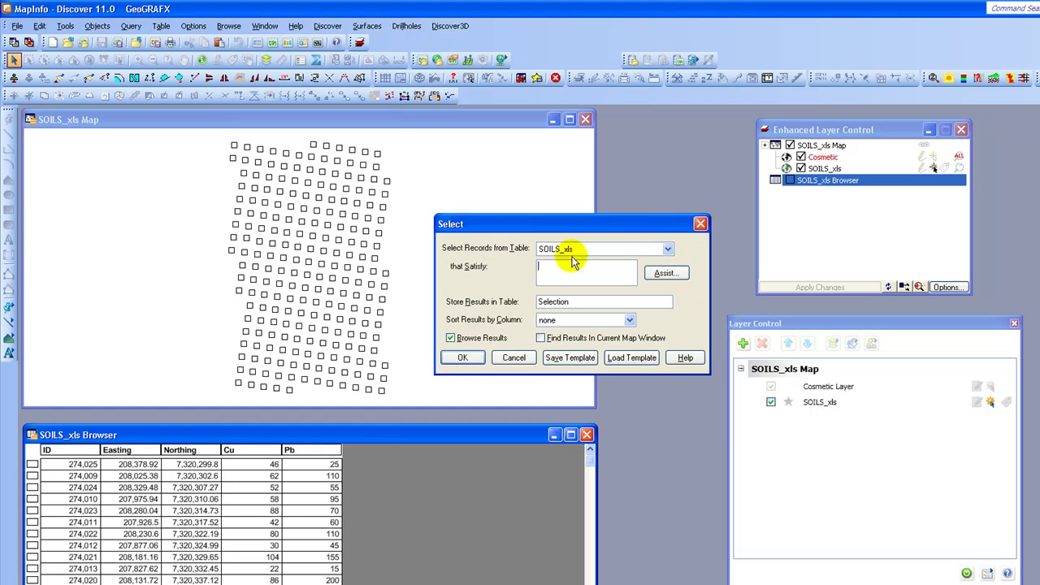
left_click(667, 250)
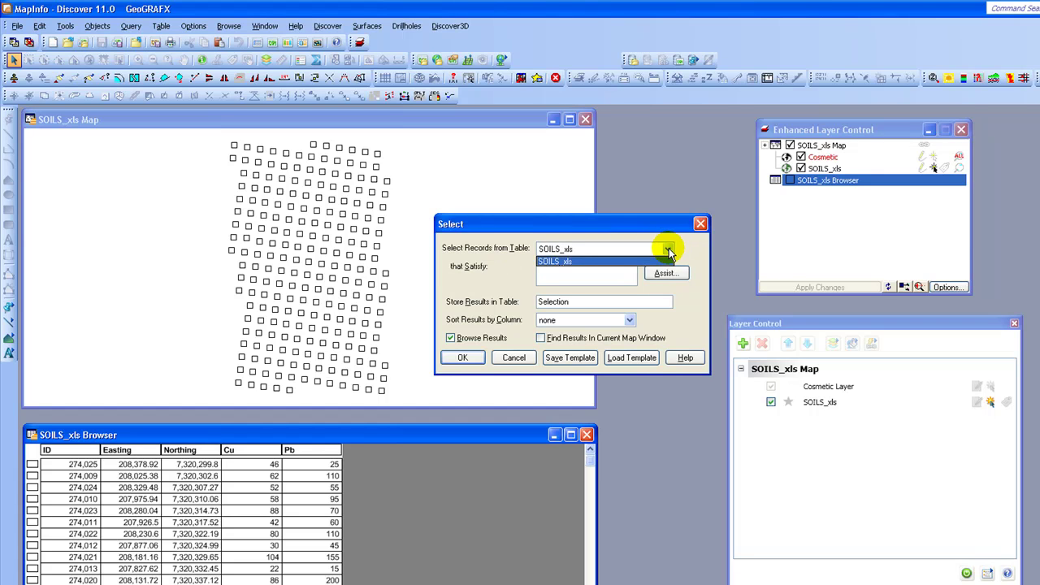
left_click(667, 250)
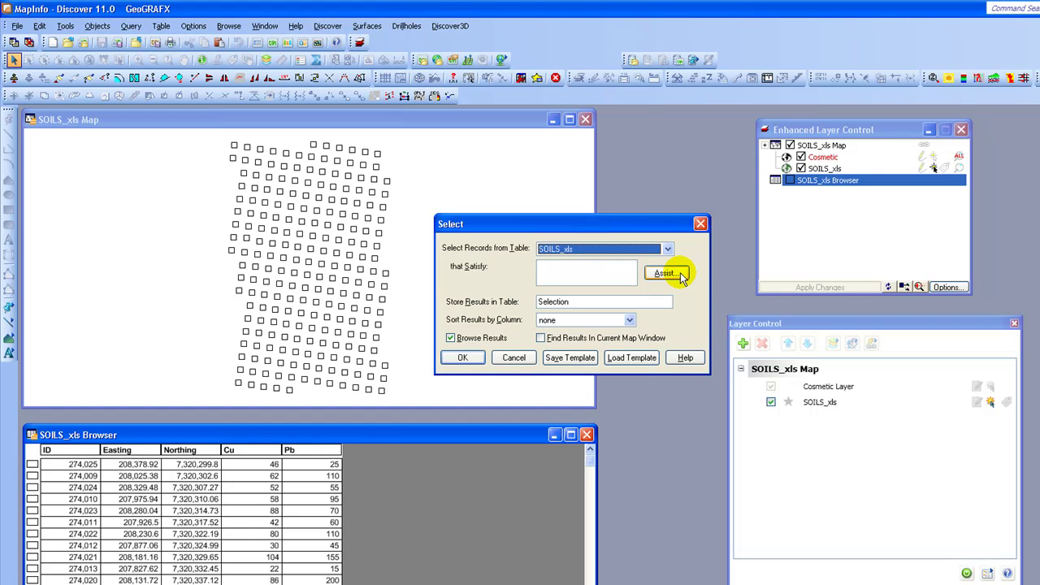
Step: Open the expression Assist and insert ( ) brackets from the Operators list
left_click(665, 273)
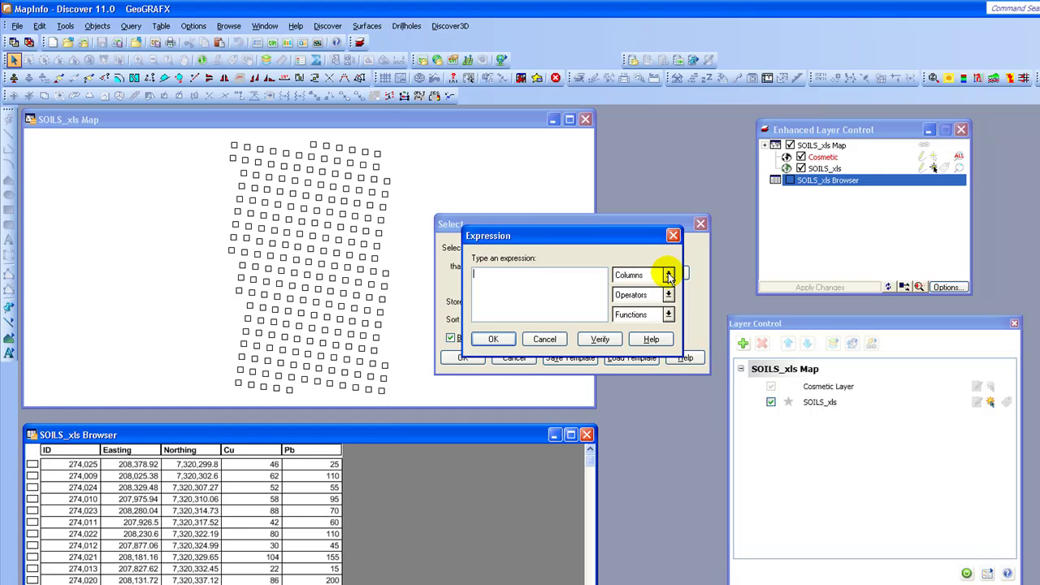
left_click(668, 277)
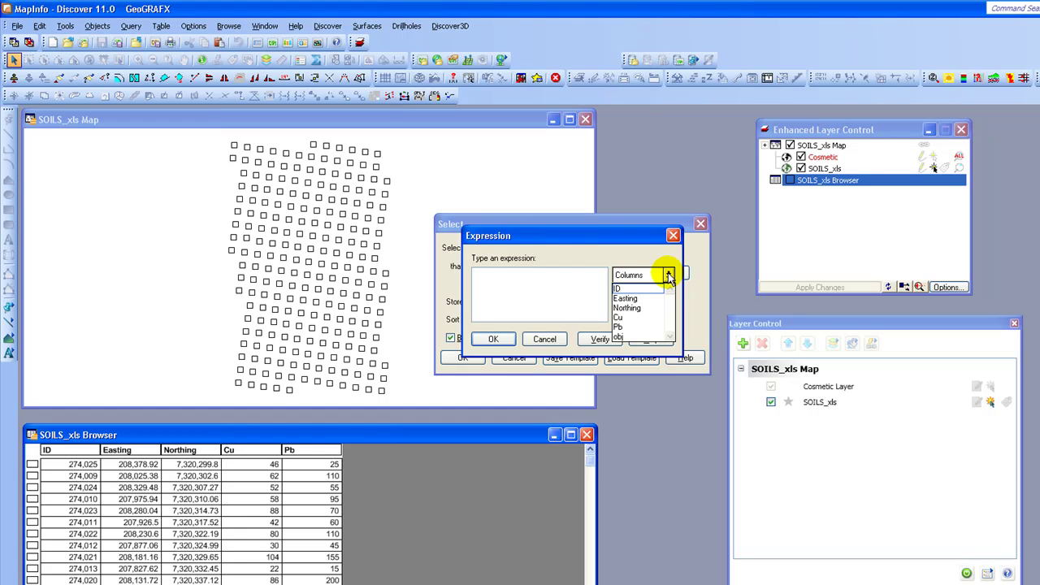
left_click(668, 277)
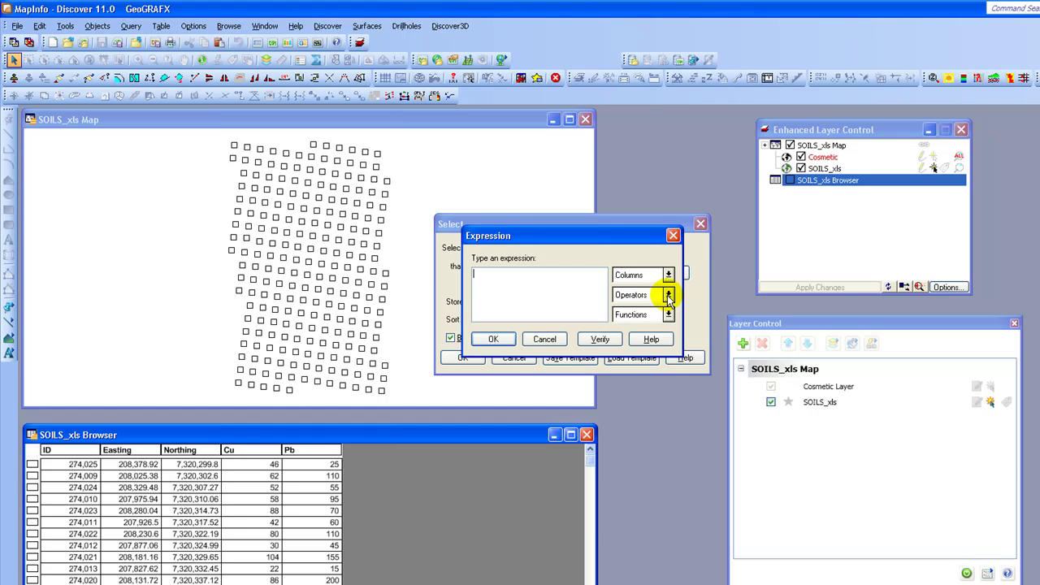
left_click(668, 295)
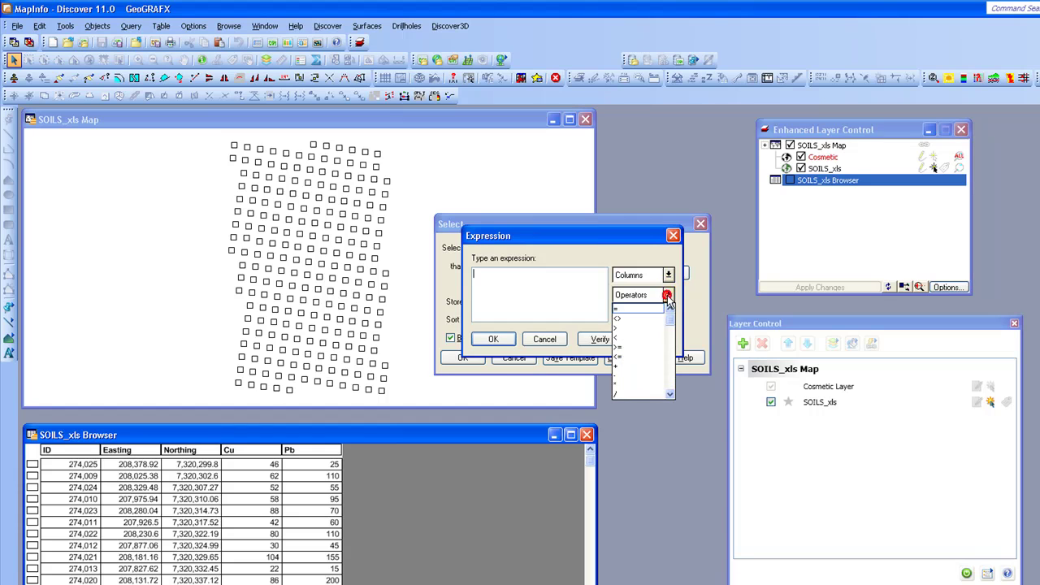
left_click(670, 395)
left_click(670, 395)
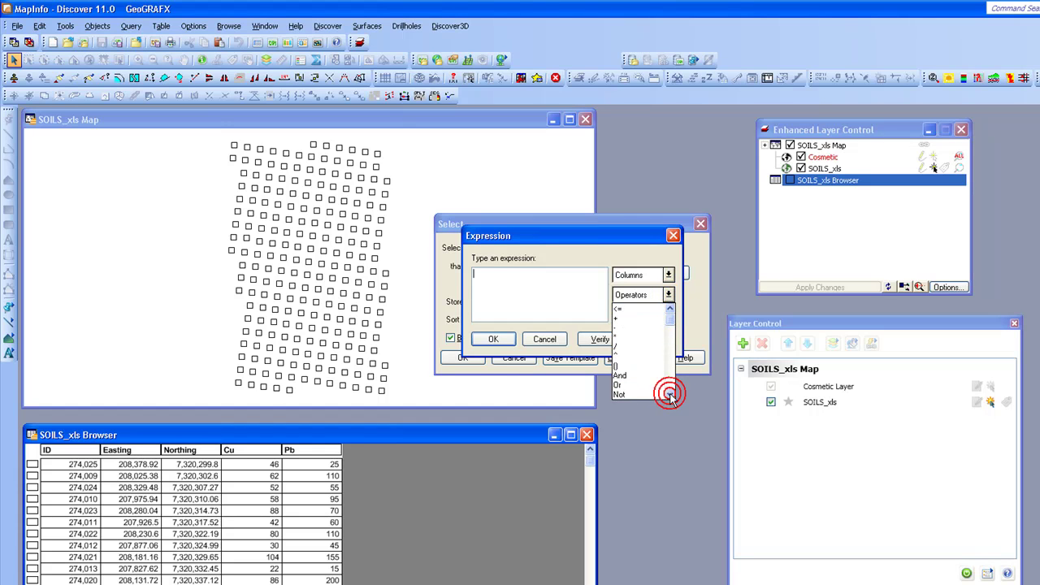
left_click(618, 358)
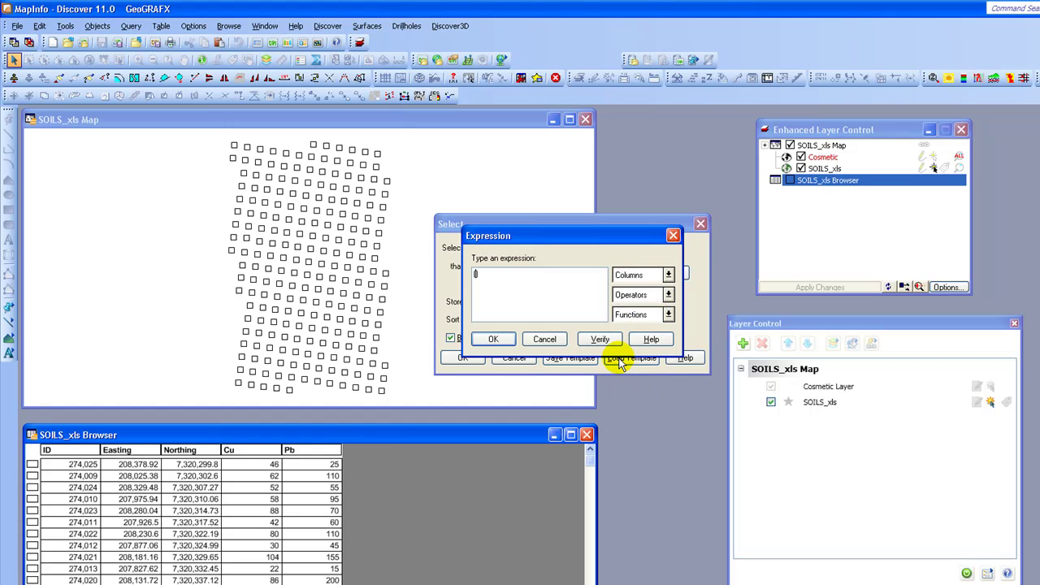
Step: Build the ratio Cu / Pb inside the brackets from the Columns and Operators lists
left_click(667, 276)
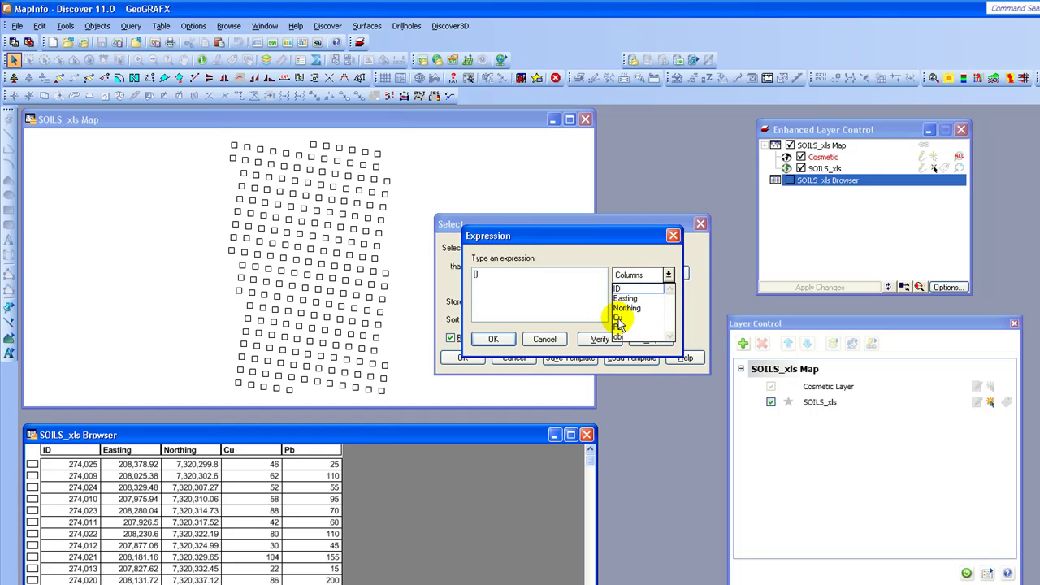
left_click(617, 318)
left_click(667, 295)
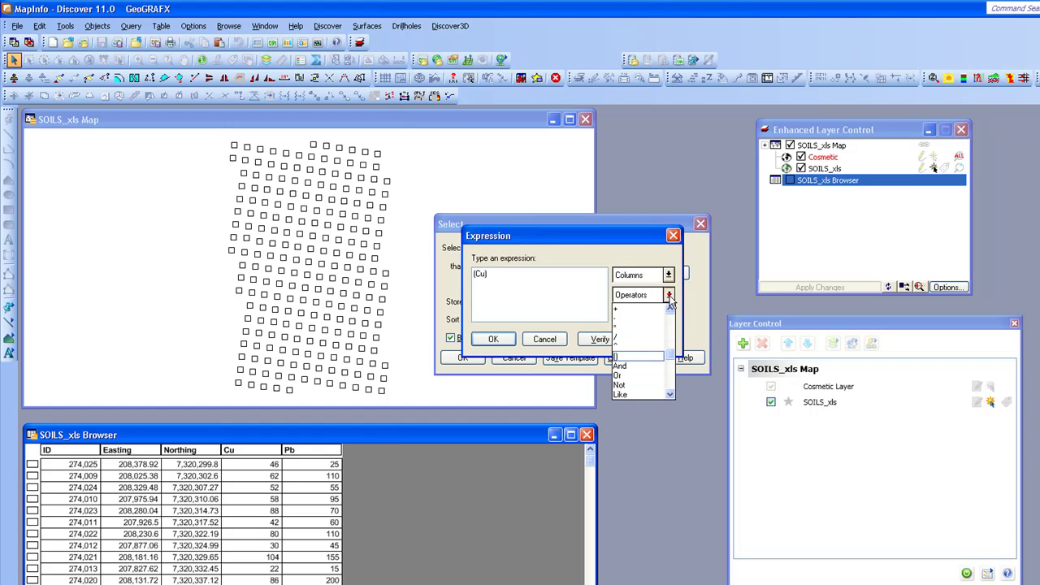
left_click(616, 336)
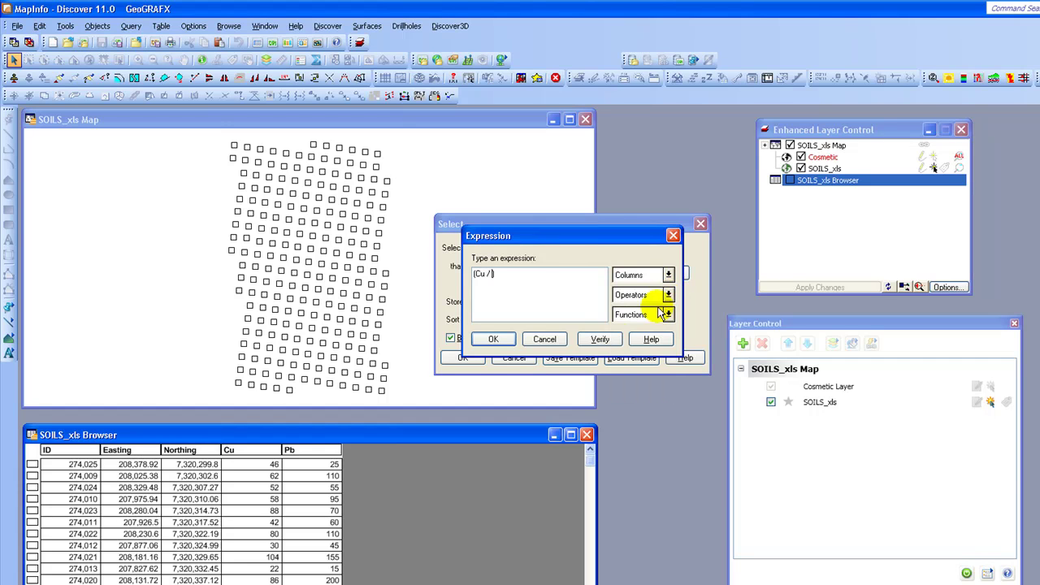
left_click(668, 274)
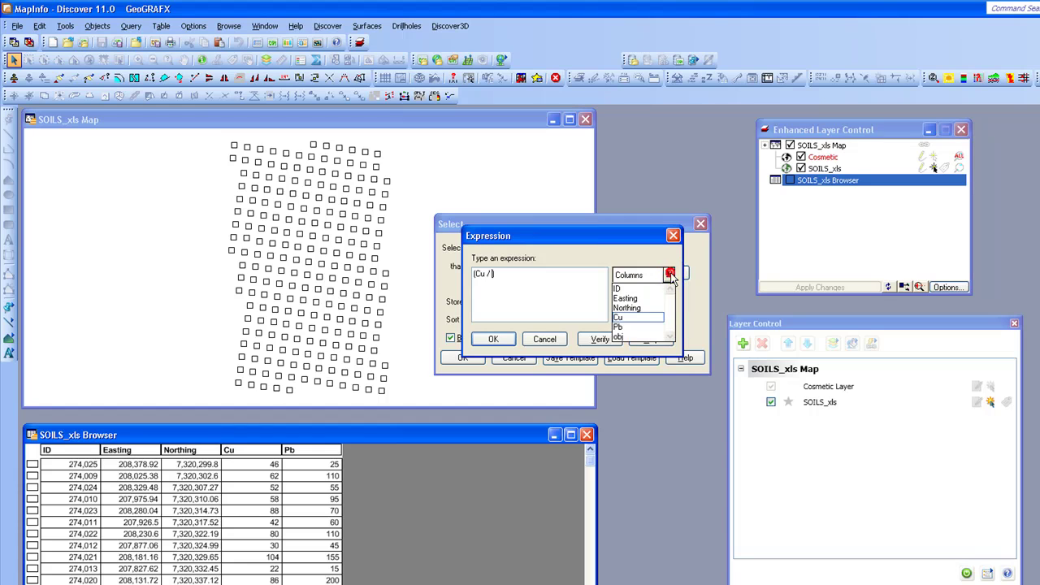
left_click(618, 327)
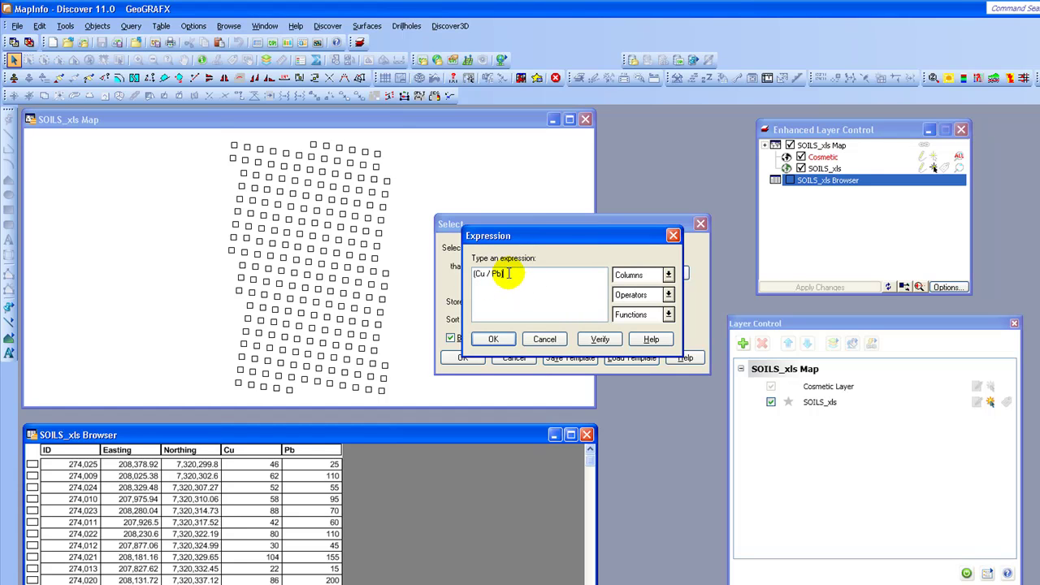
Step: Finish the expression with the > operator and the value 1
left_click(669, 295)
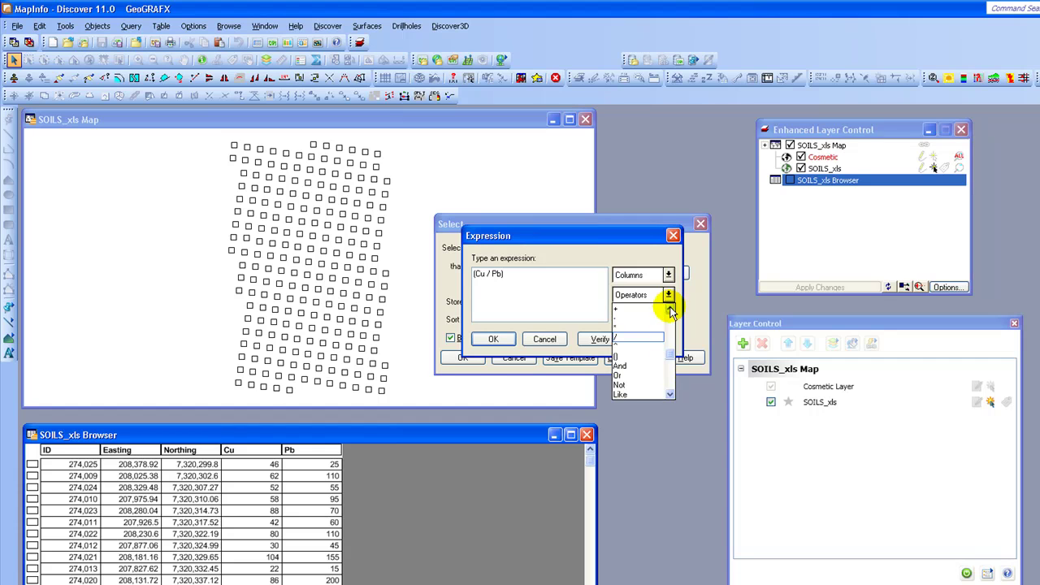
left_click(669, 311)
left_click(669, 311)
left_click(670, 311)
left_click(669, 312)
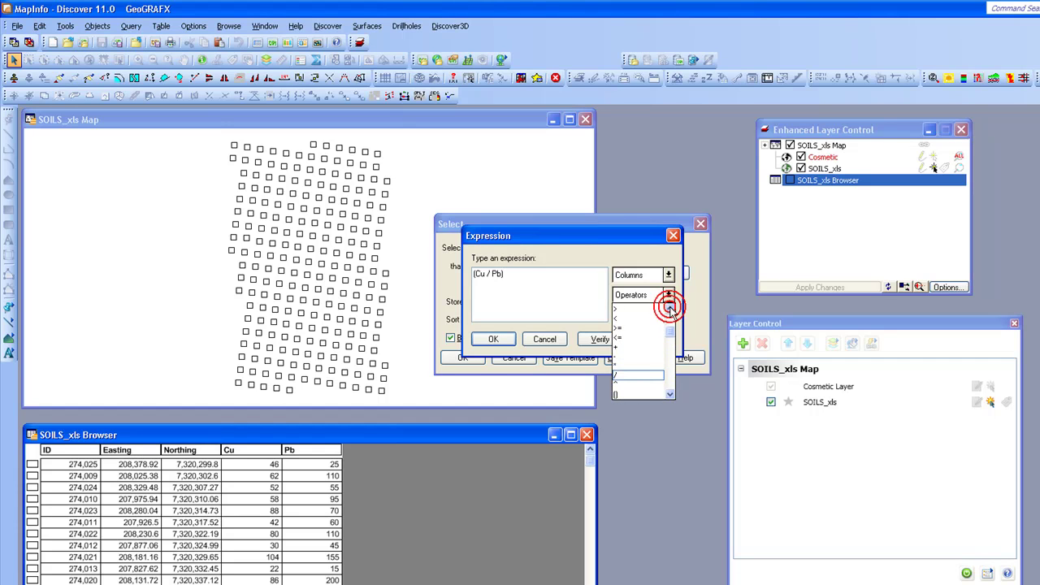
left_click(630, 308)
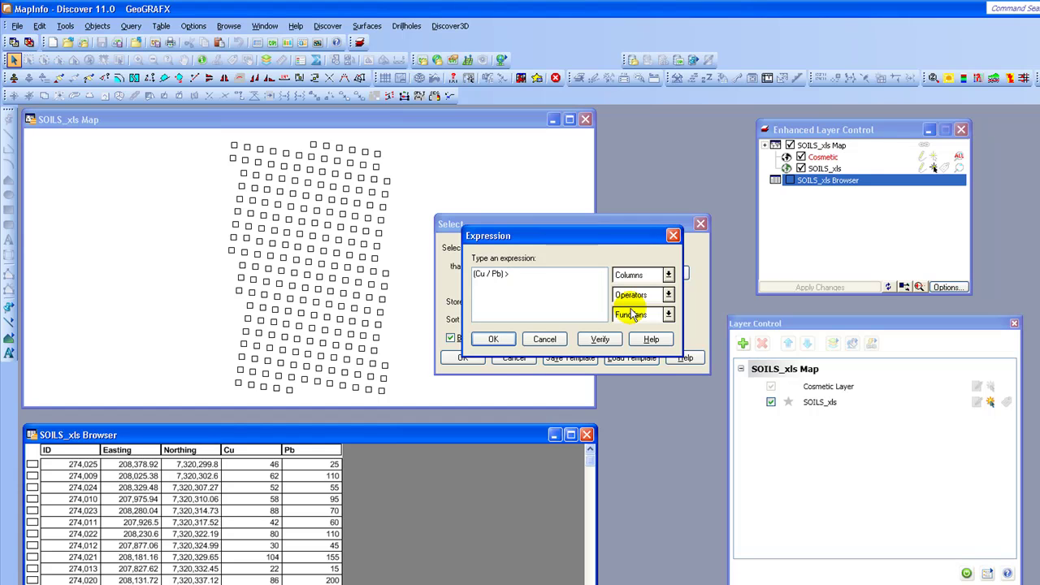
type("1")
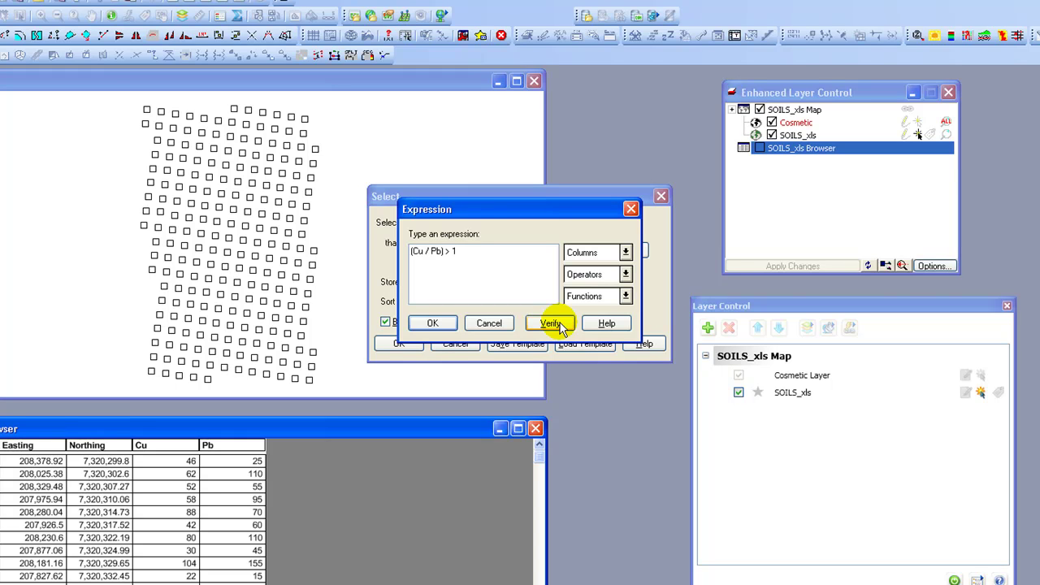
Step: Verify the (Cu / Pb) > 1 syntax and accept it as the selection condition
left_click(559, 327)
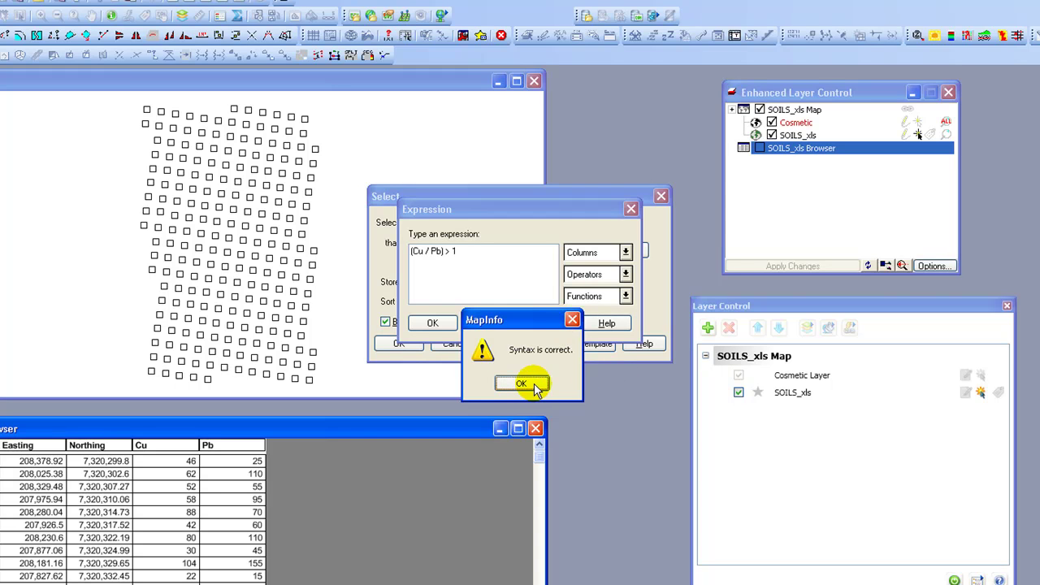
left_click(535, 388)
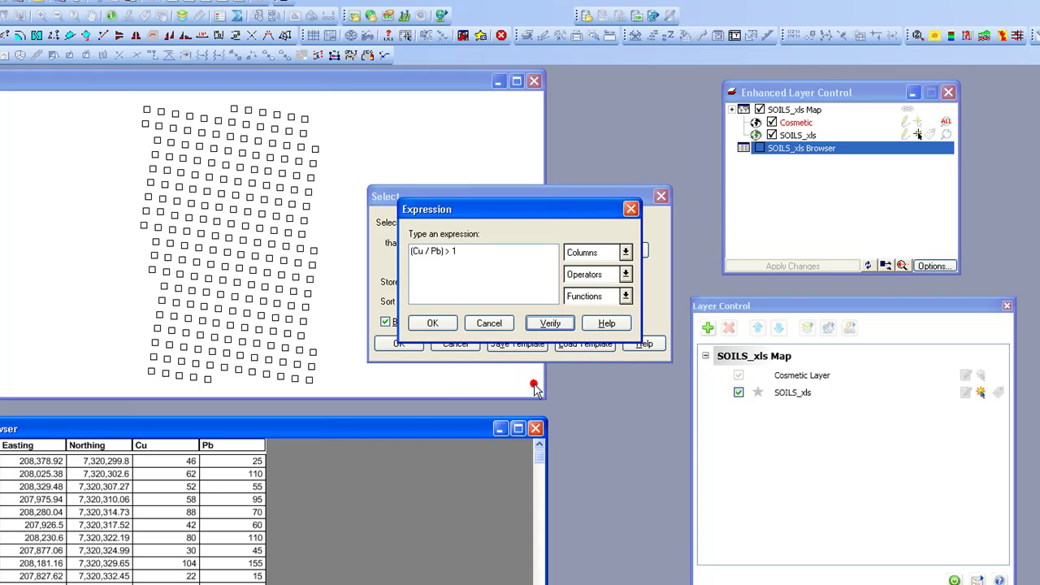
left_click(436, 324)
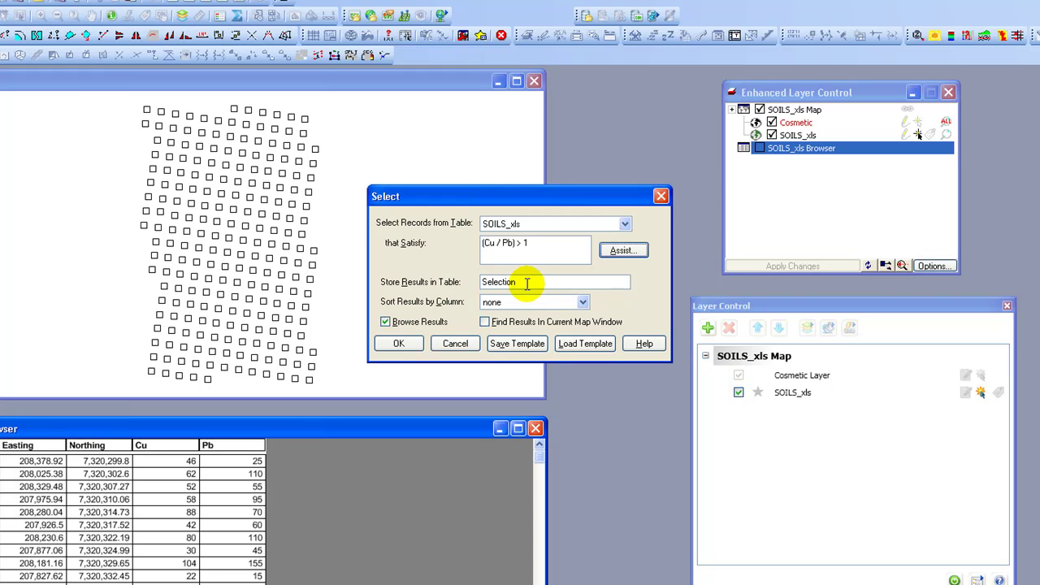
Step: Leave the results unsorted and turn off Browse Results in the Select dialog
left_click(582, 304)
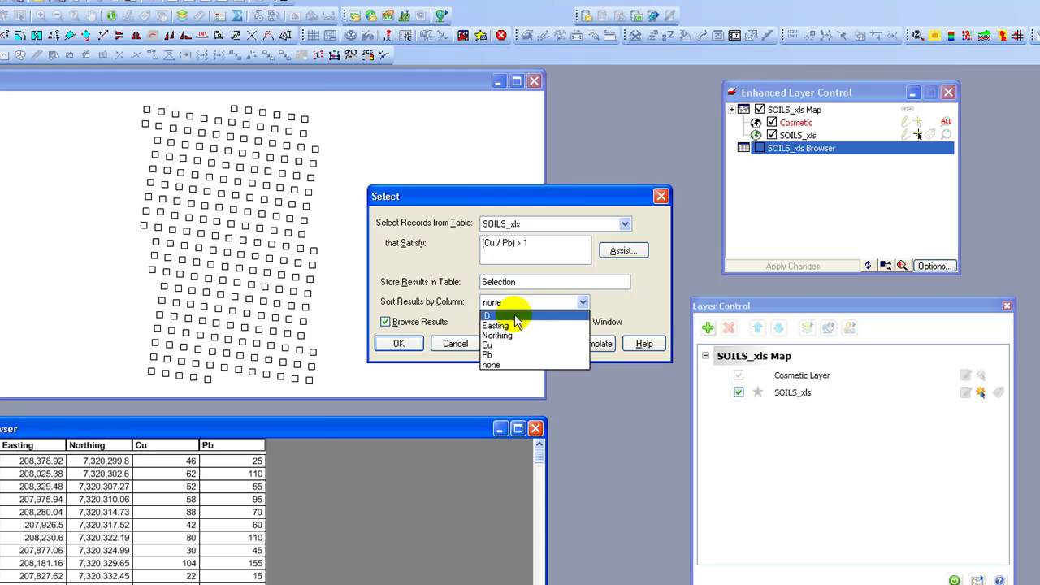
left_click(608, 309)
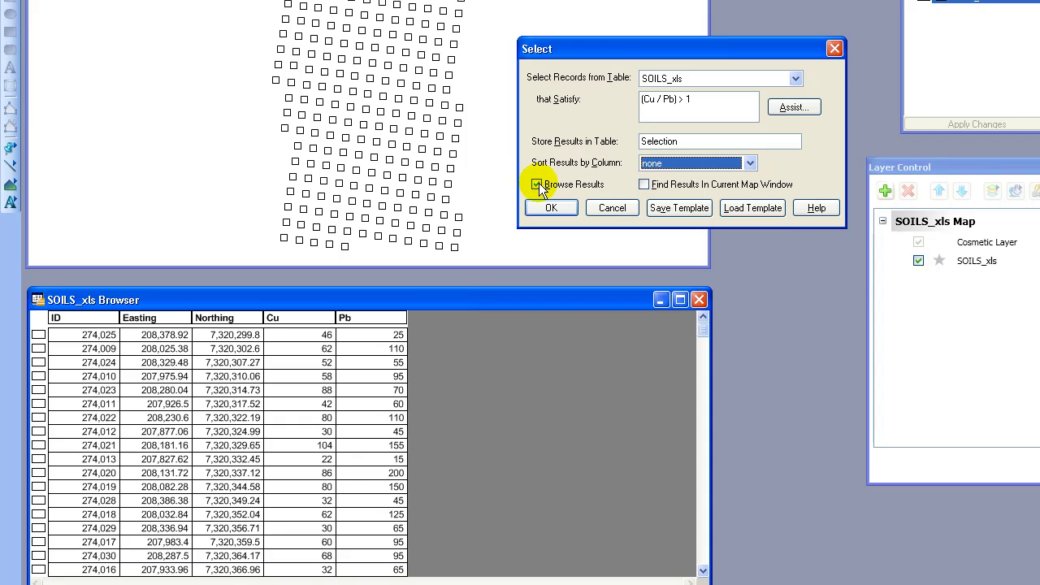
left_click(539, 183)
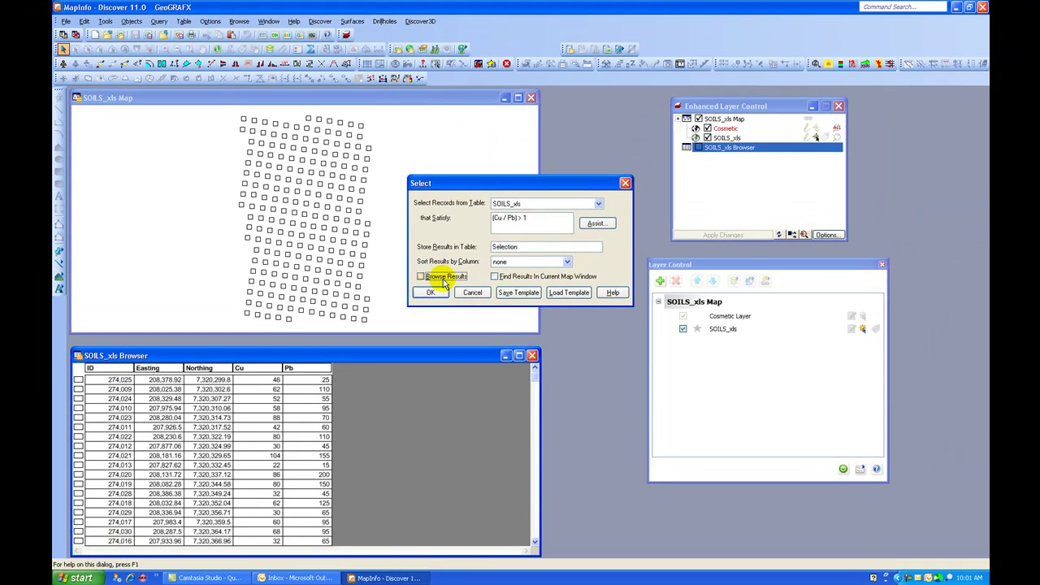
left_click(434, 293)
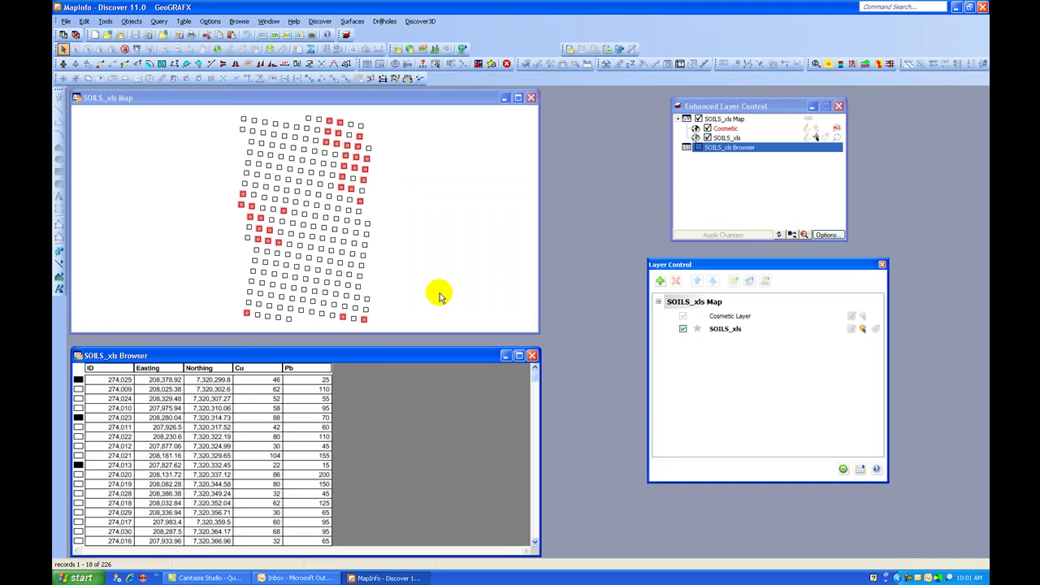